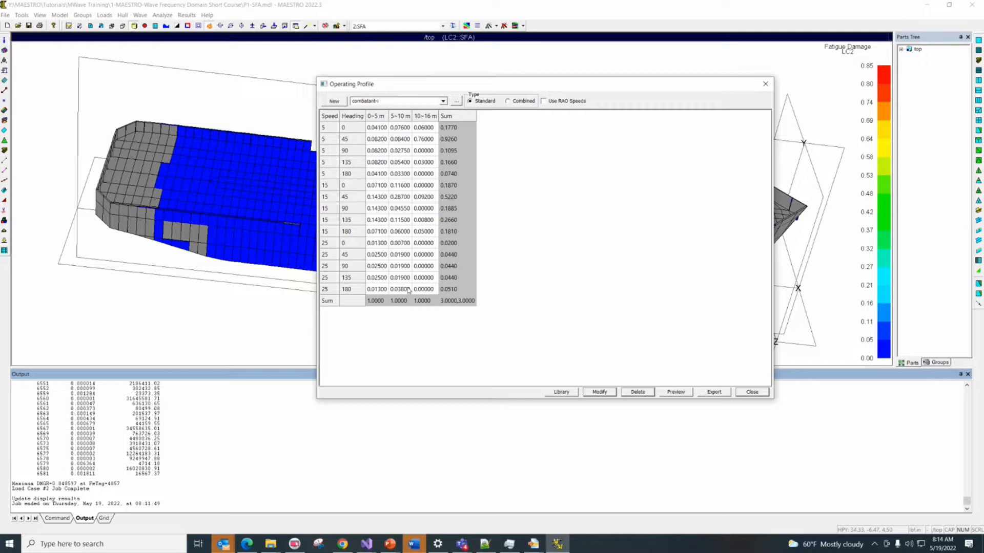
In the combatant-i profile's 10~16 m column, set the speed 15 probabilities for headings 180 and 135 to 0 and update the profile
left_click(401, 243)
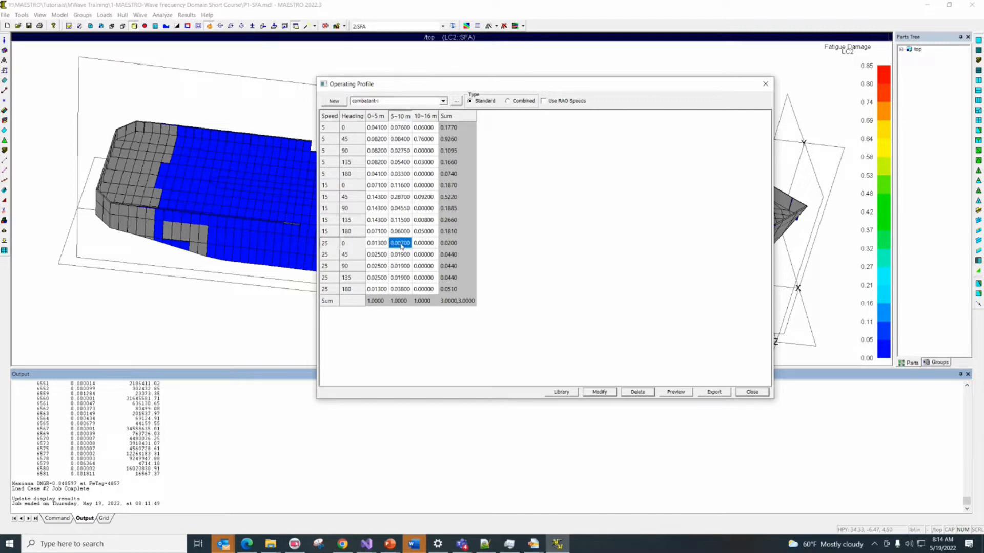
left_click(423, 244)
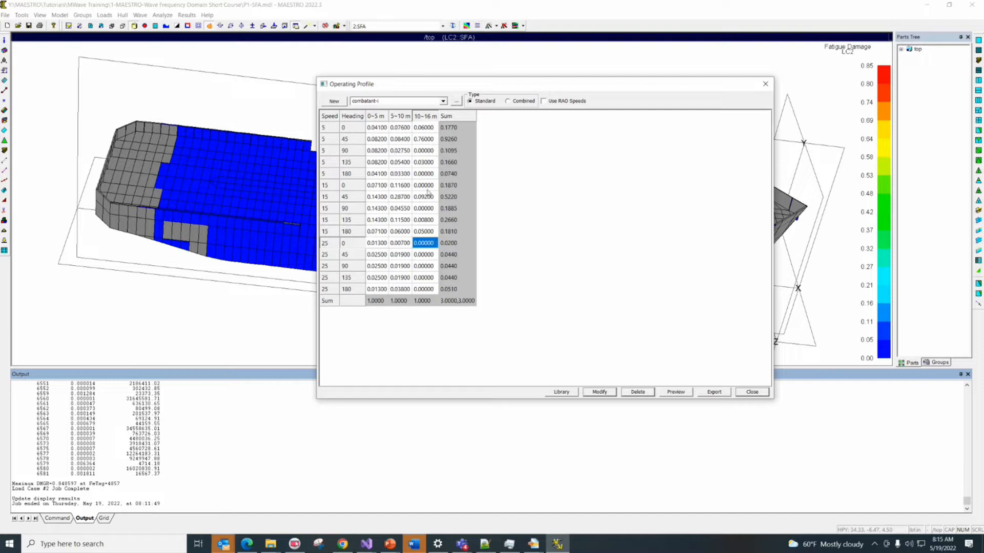
left_click(427, 234)
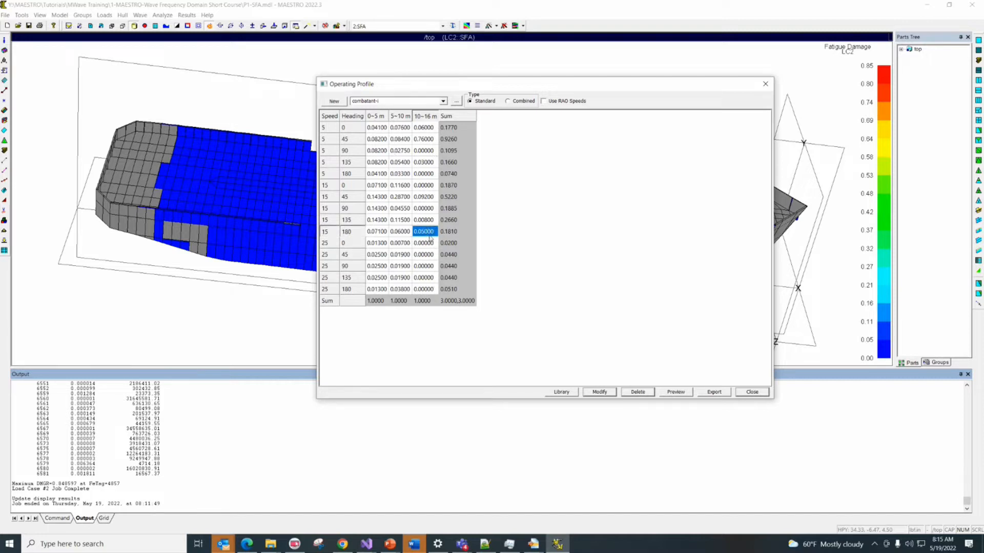
type("0")
key("Return")
left_click(429, 222)
type("0")
key("Return")
left_click(602, 394)
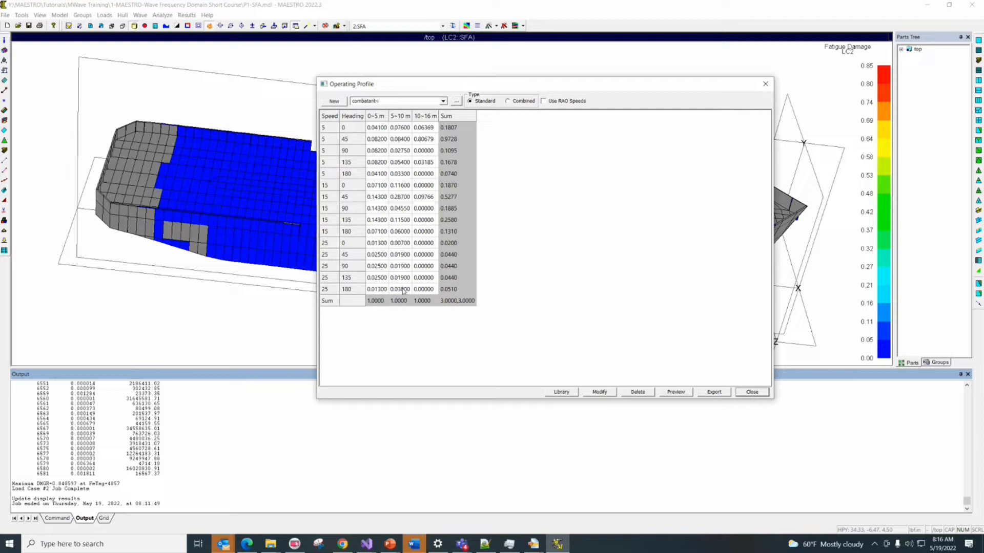
Set the 5~10 m probability for speed 25, heading 90 to 0, update the combatant-i profile and close the profile editor
left_click(400, 266)
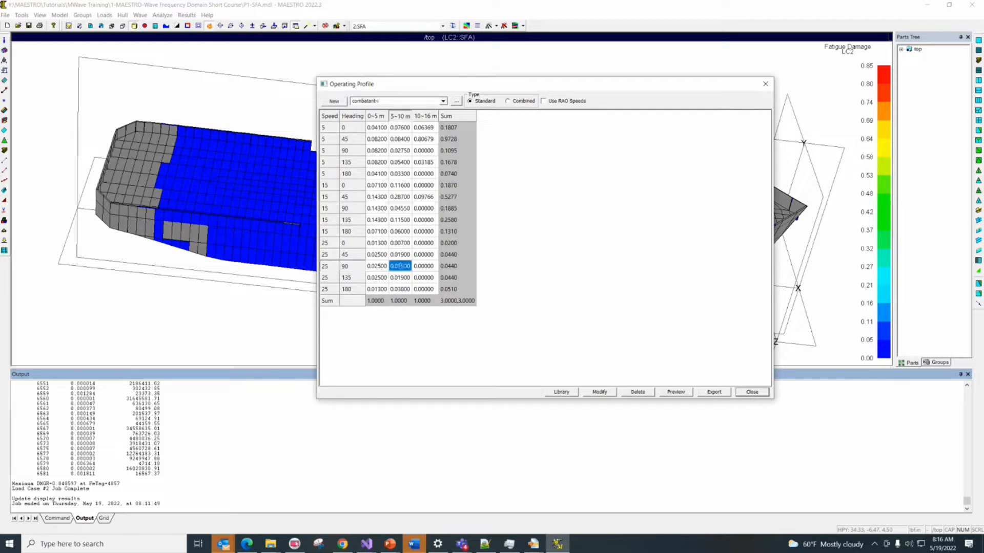
type("3")
left_click(607, 393)
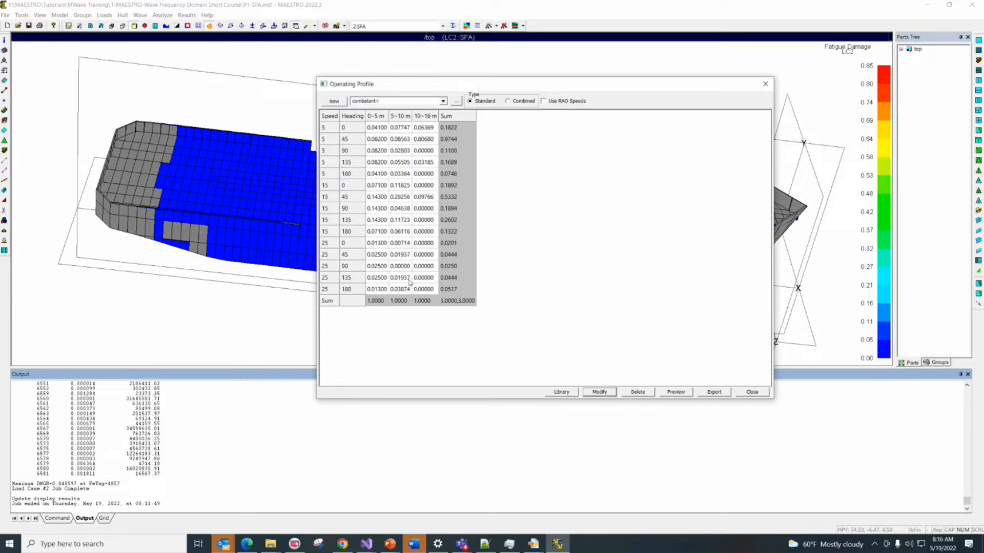
left_click(752, 392)
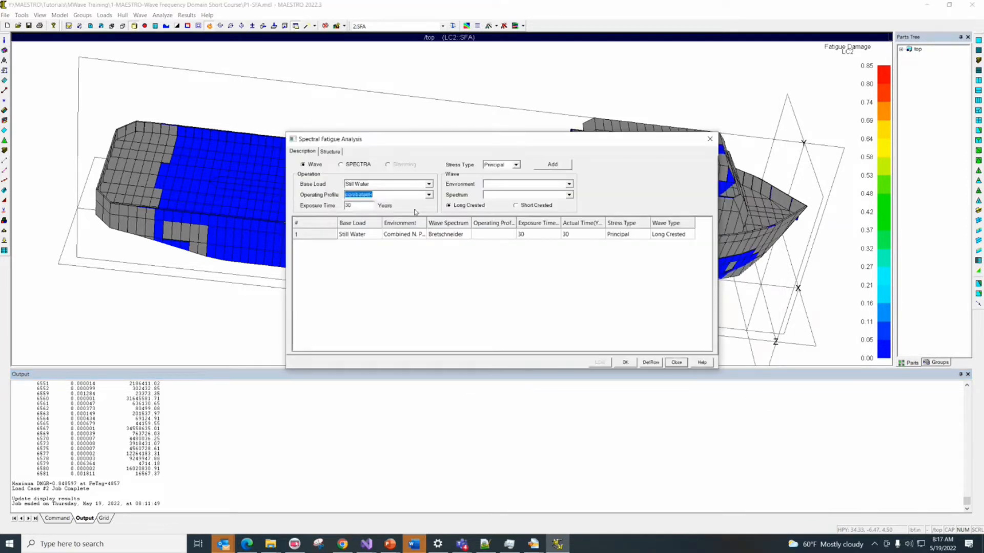
Set the fatigue exposure time to 15 years, the environment to Combined N. Pacific Region, Annual, and the spectrum to Bretschneider
left_click(359, 206)
double_click(358, 206)
type("15")
left_click(569, 184)
left_click(569, 191)
left_click(569, 195)
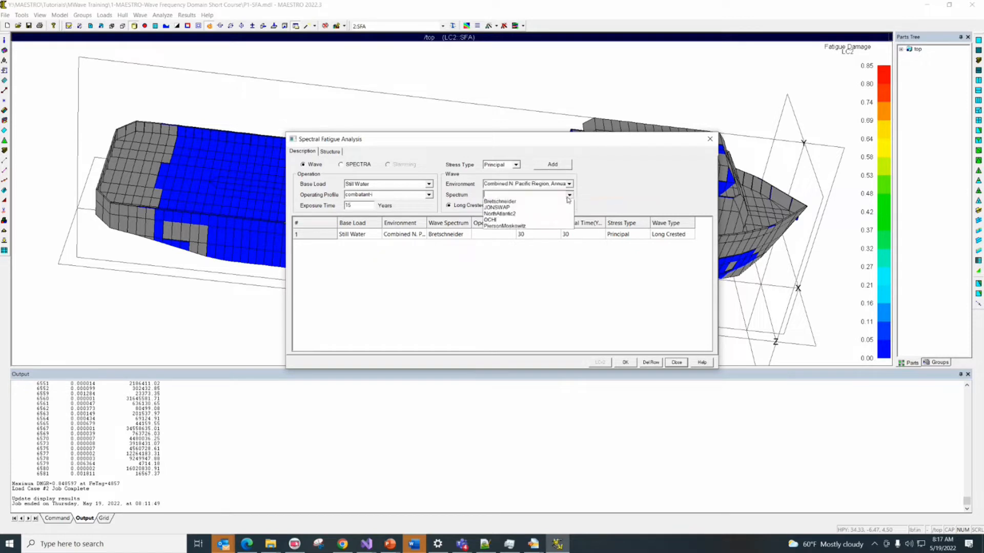
left_click(563, 204)
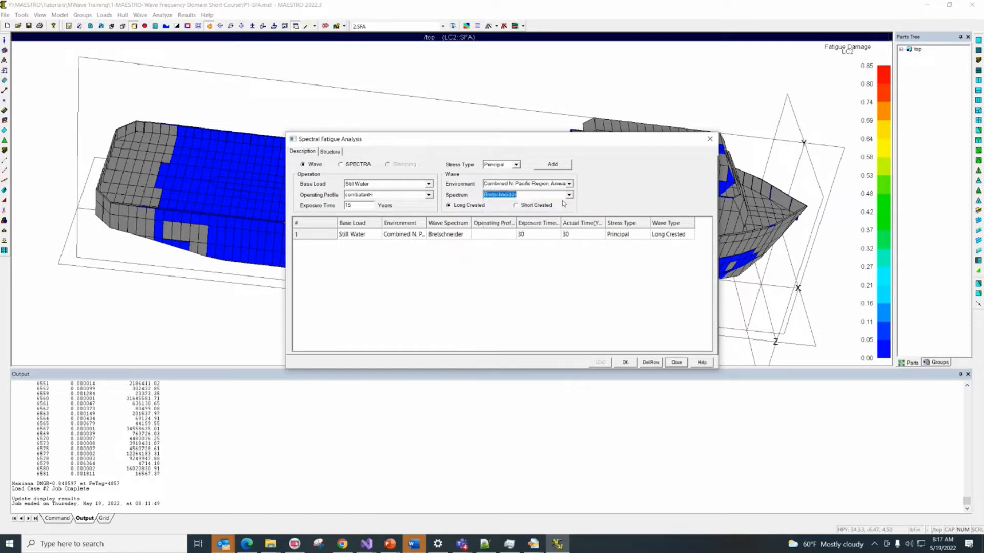
Review the structural group, S-N curve and SCF assigned to the fatigue analysis, widening the group name column
left_click(334, 152)
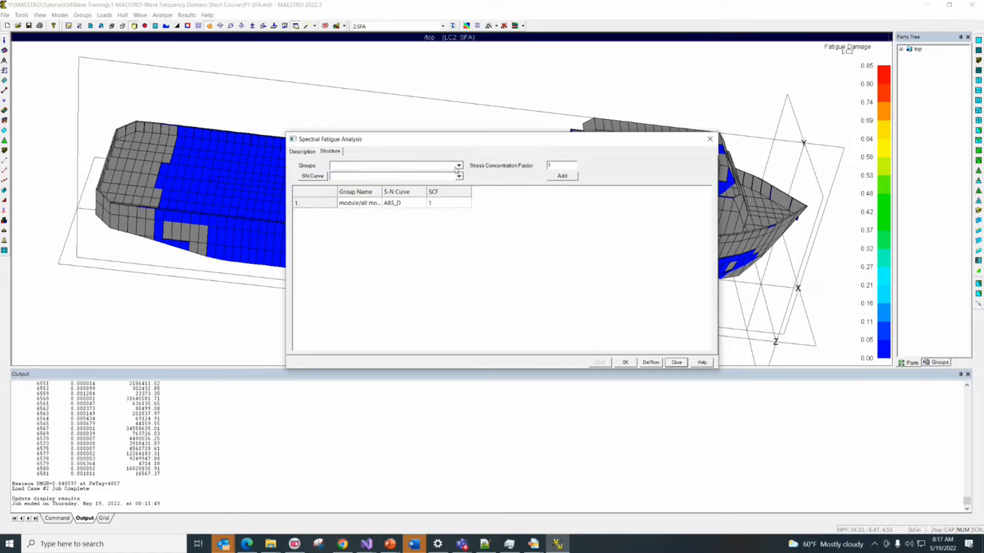
left_click_drag(382, 192, 415, 192)
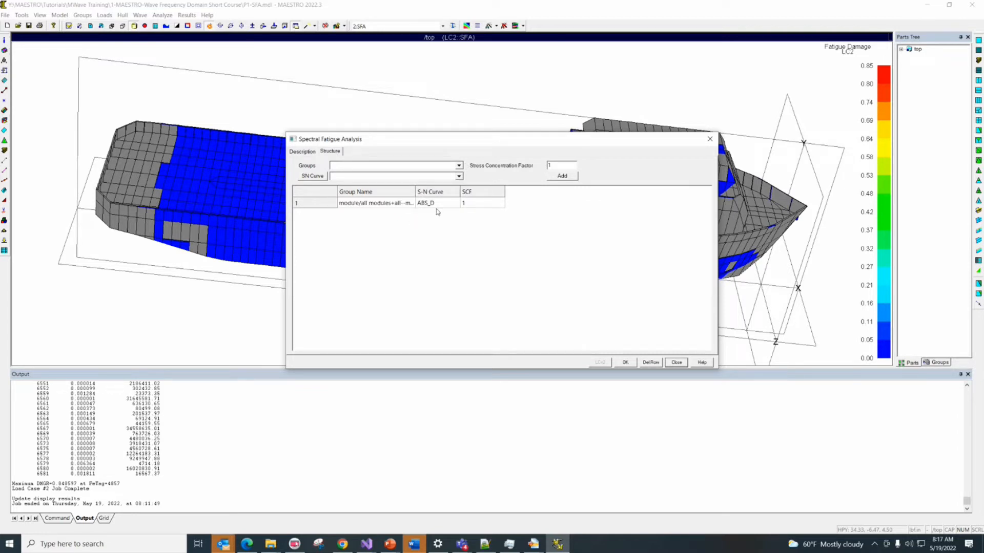
left_click(303, 152)
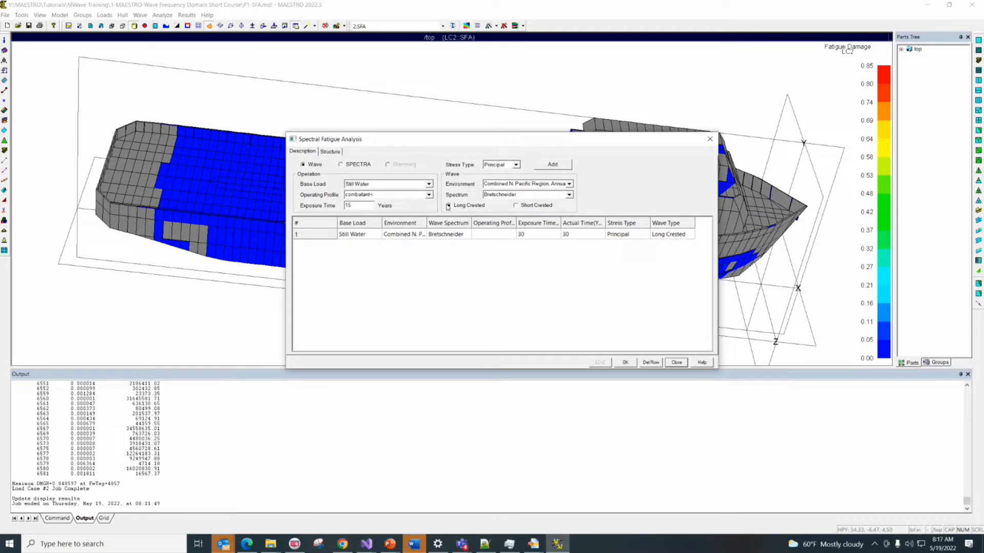
Add the combatant-i fatigue entry with a 15-year exposure, accept the definition and update load case SFA
left_click(564, 166)
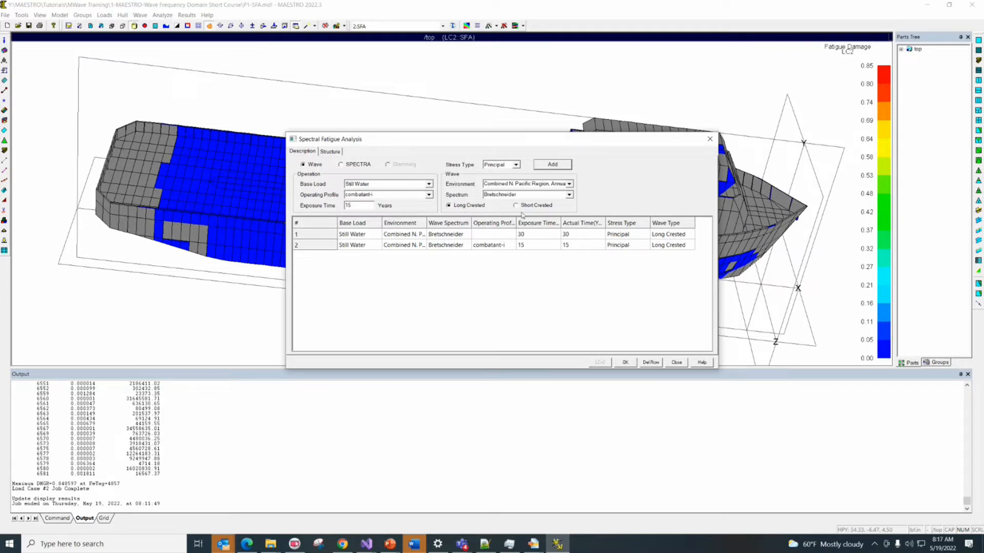
left_click(628, 364)
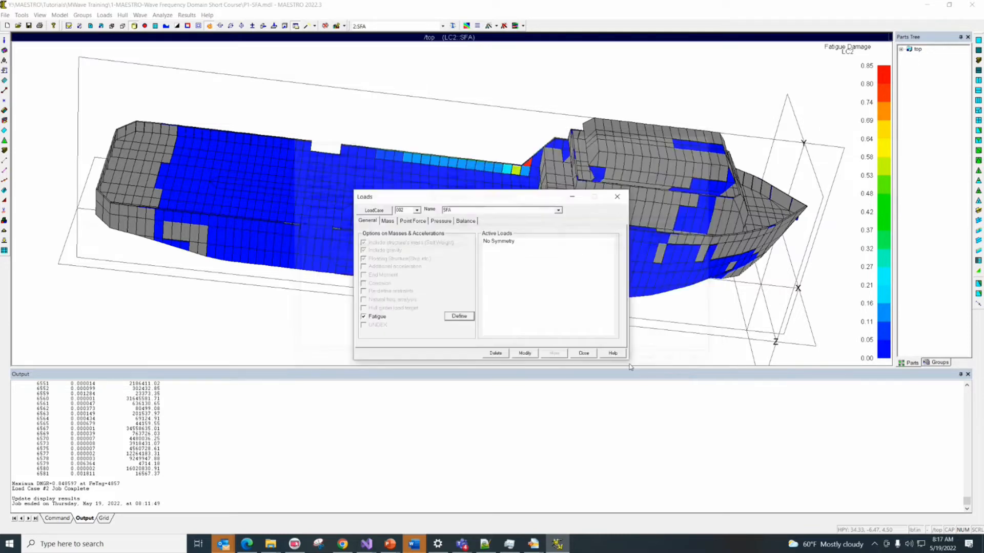
left_click(524, 354)
Review the fatigue entries saved in load case SFA, enlarging the window to see all columns, and close the load definition
left_click(461, 316)
left_click_drag(644, 359, 870, 403)
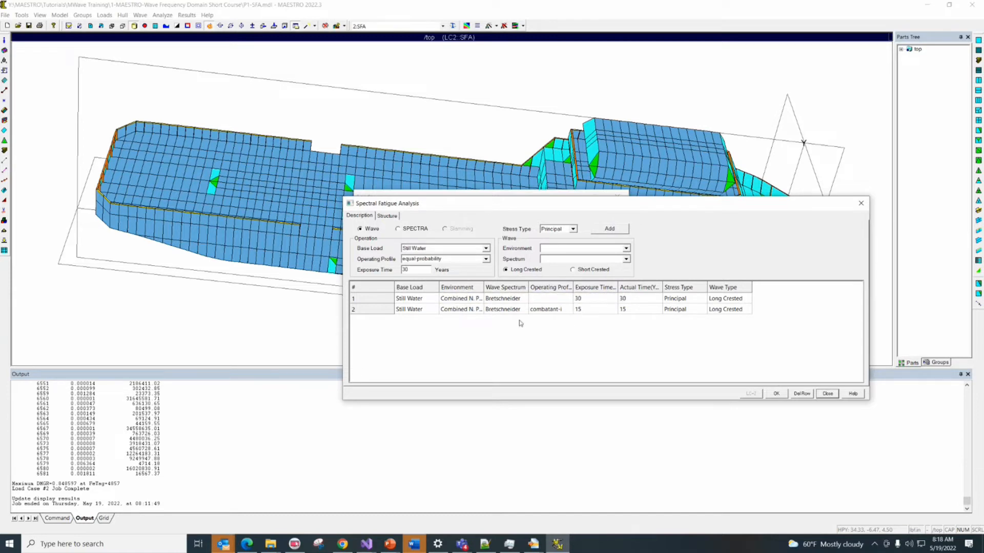
left_click(829, 394)
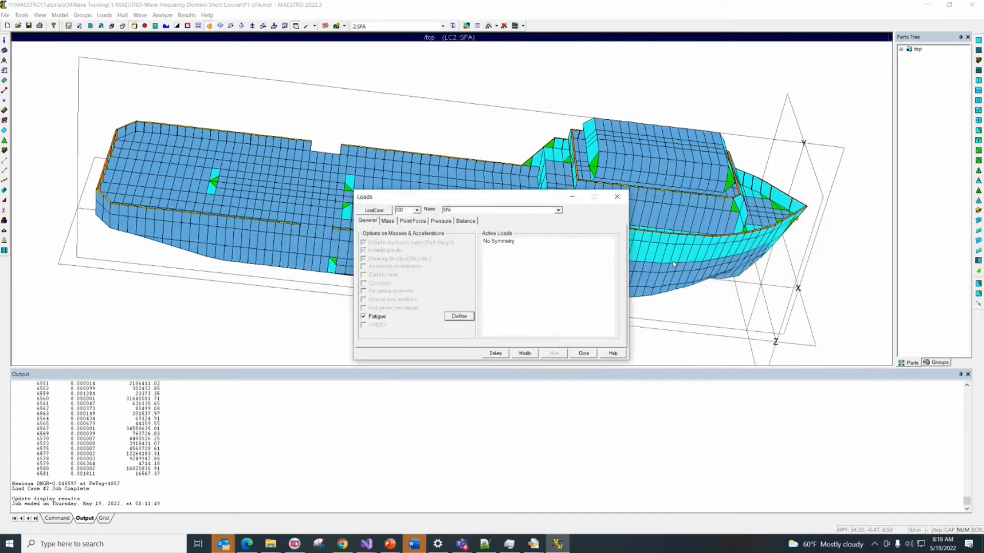
left_click(584, 353)
Run the Analysis/Evaluation job, overwriting the existing P1-SFA results file
left_click(523, 25)
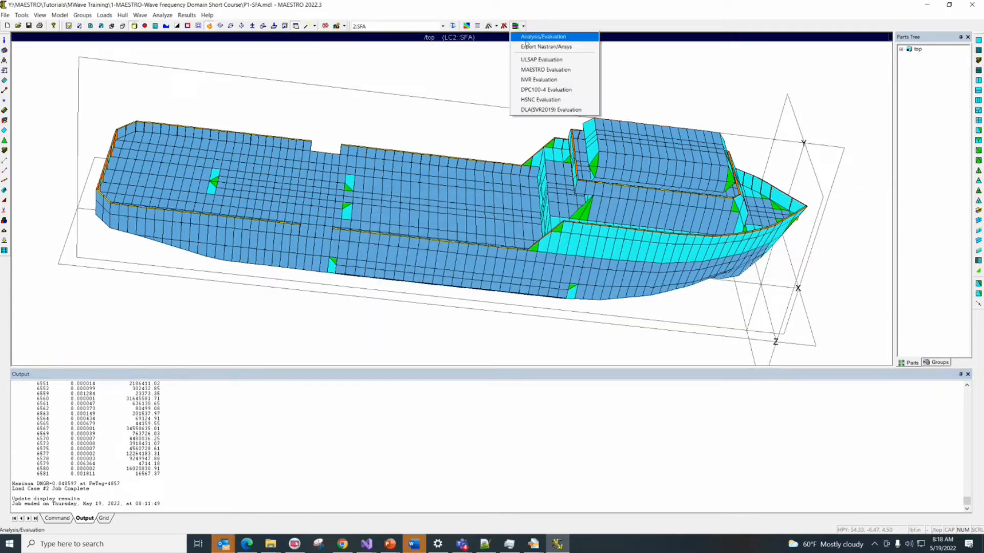
left_click(533, 35)
left_click(464, 353)
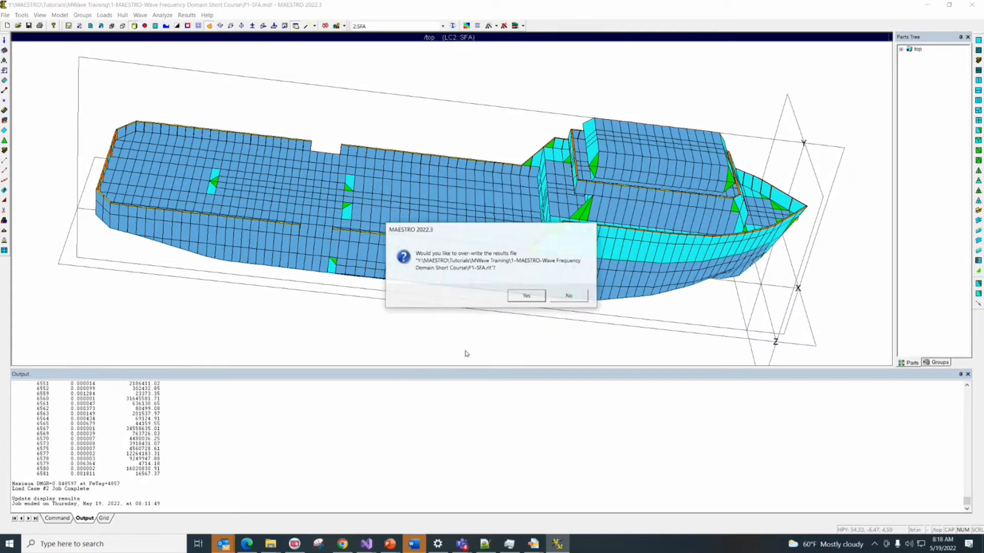
left_click(531, 297)
left_click(521, 296)
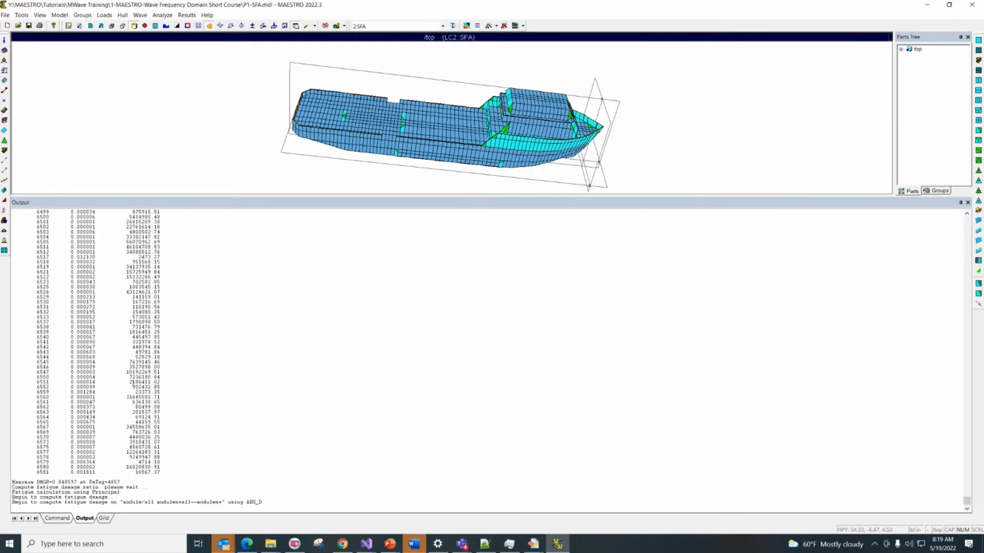
left_click(488, 307)
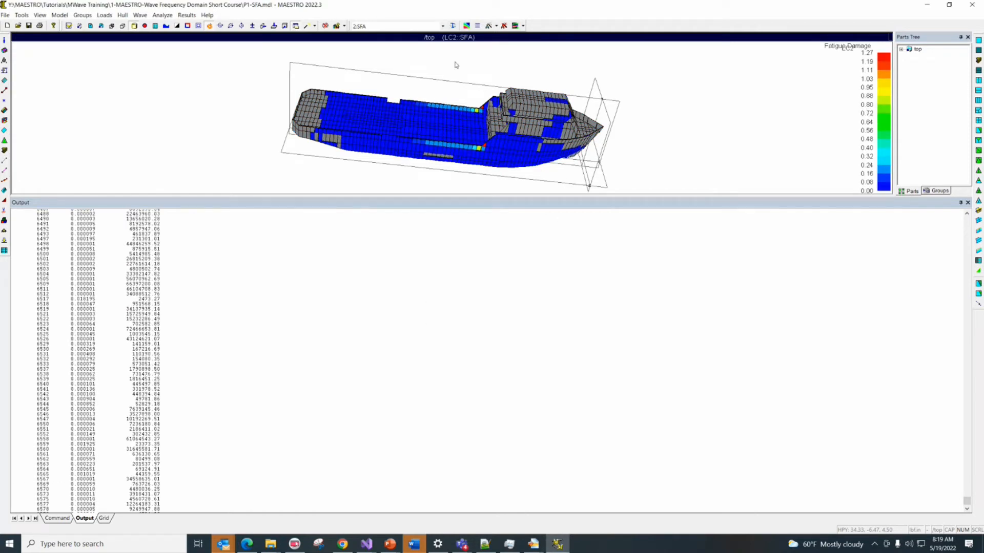
Examine the per-element fatigue damage and life output back to the start of the 15-year design life table
mouse_move(486, 148)
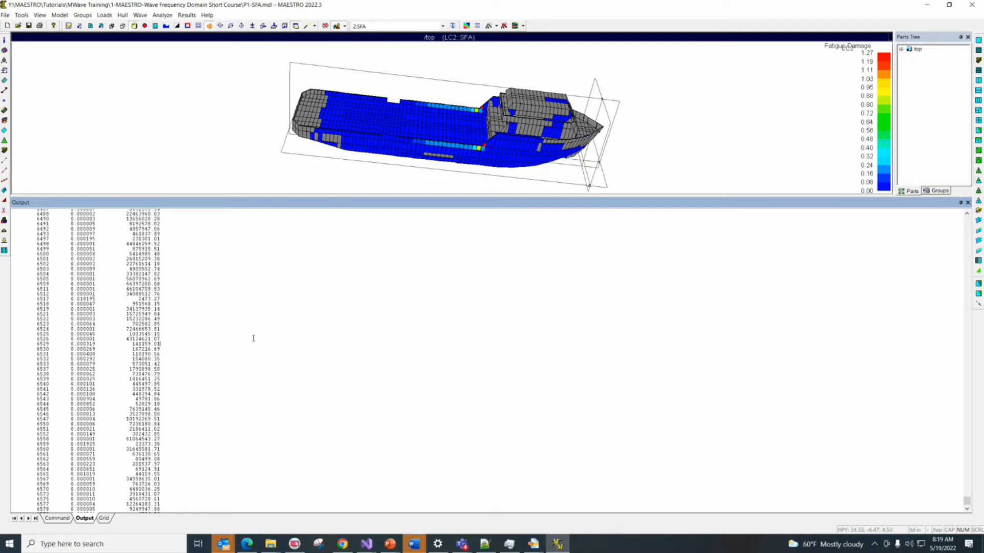
scroll(253, 339, "up", 20)
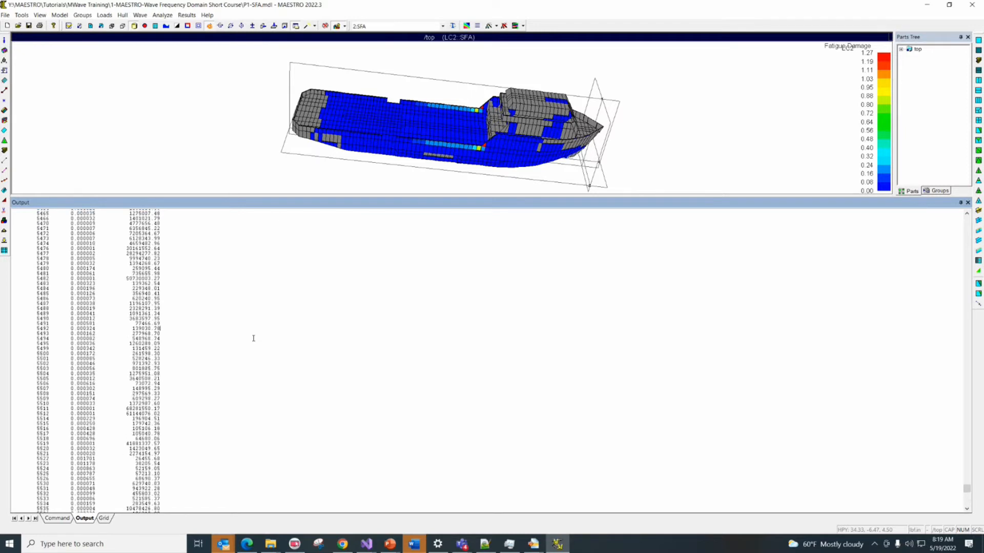
scroll(253, 338, "up", 5)
scroll(253, 338, "up", 20)
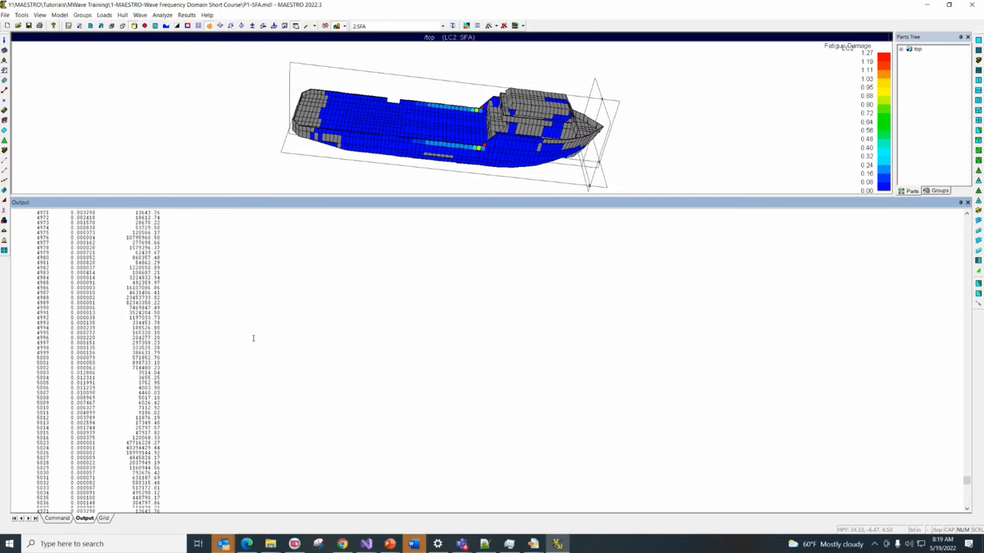
scroll(253, 338, "up", 20)
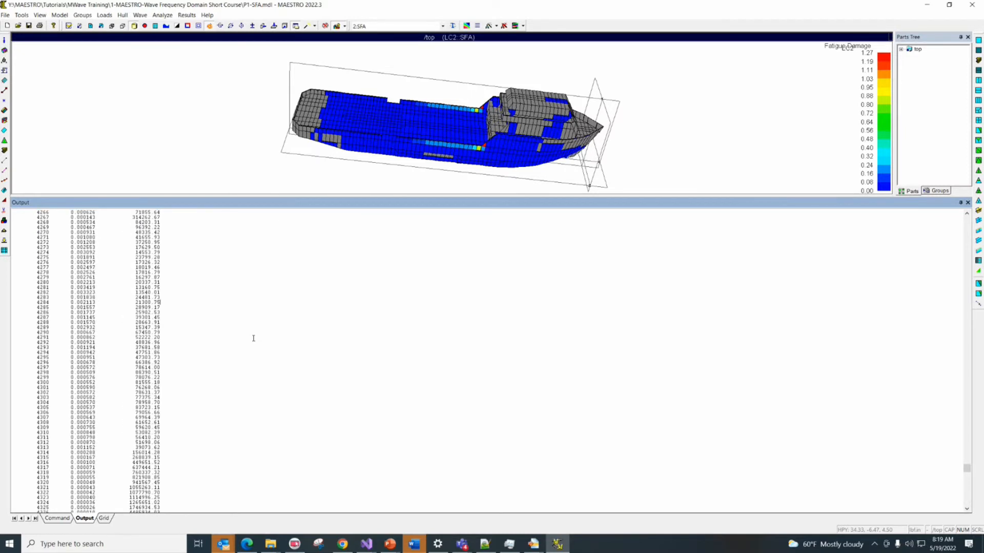
scroll(253, 338, "down", 20)
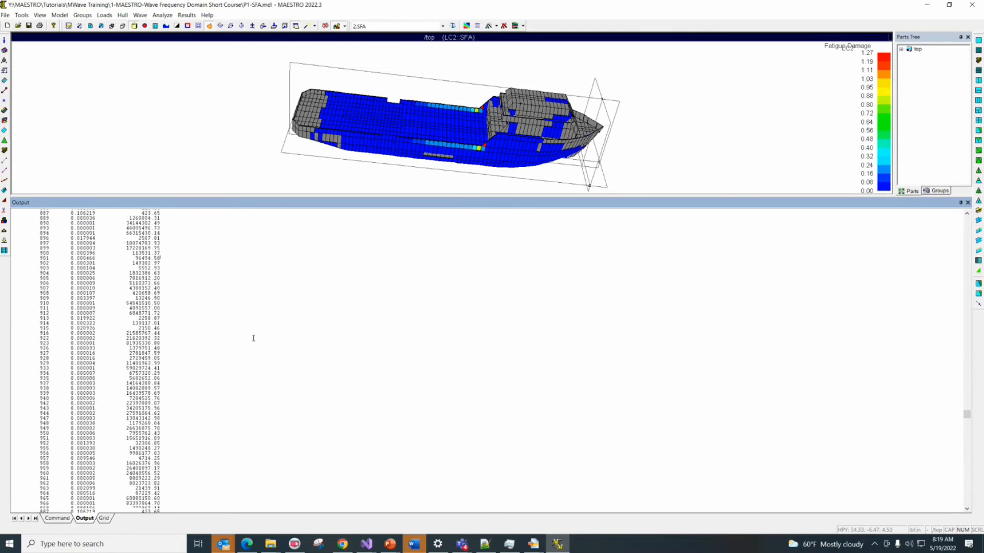
key("Page_Up")
key("Page_Up")
key("Page_Up")
key("Page_Up")
key("Page_Up")
key("Page_Up")
key("Page_Up")
key("Page_Up")
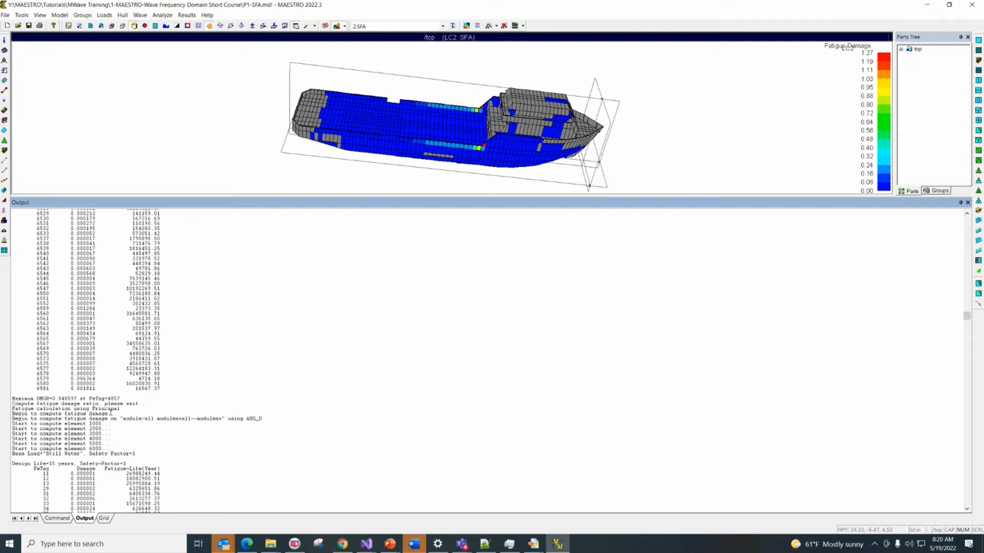
scroll(116, 413, "down", 3)
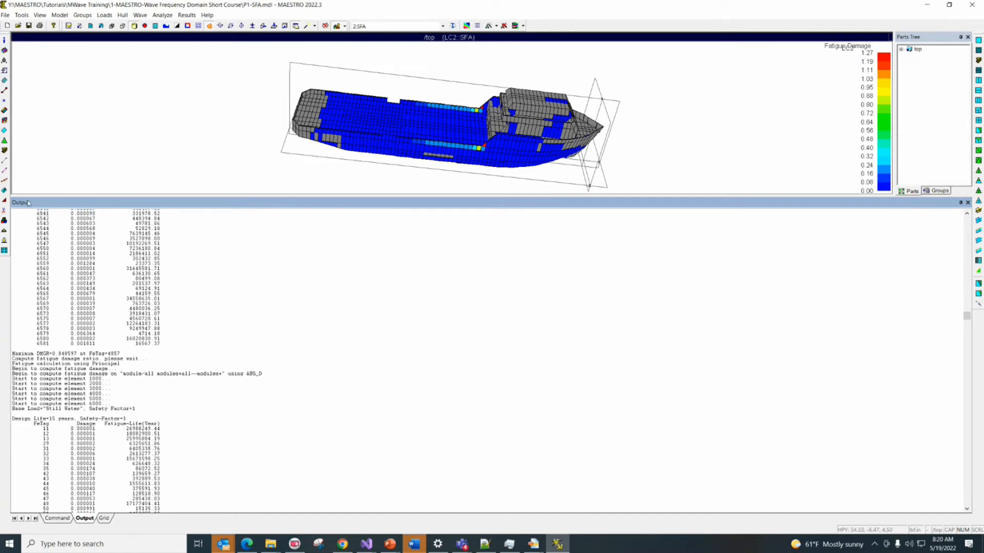
Check the operating profile and exposure time of each fatigue entry in load case SFA, and close the load definition
left_click(5, 240)
left_click(459, 317)
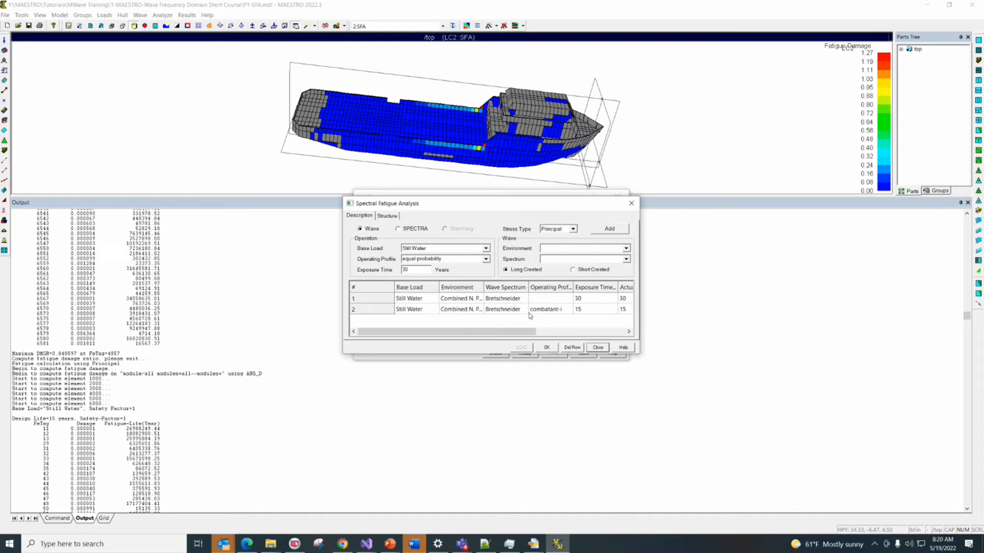
left_click(597, 348)
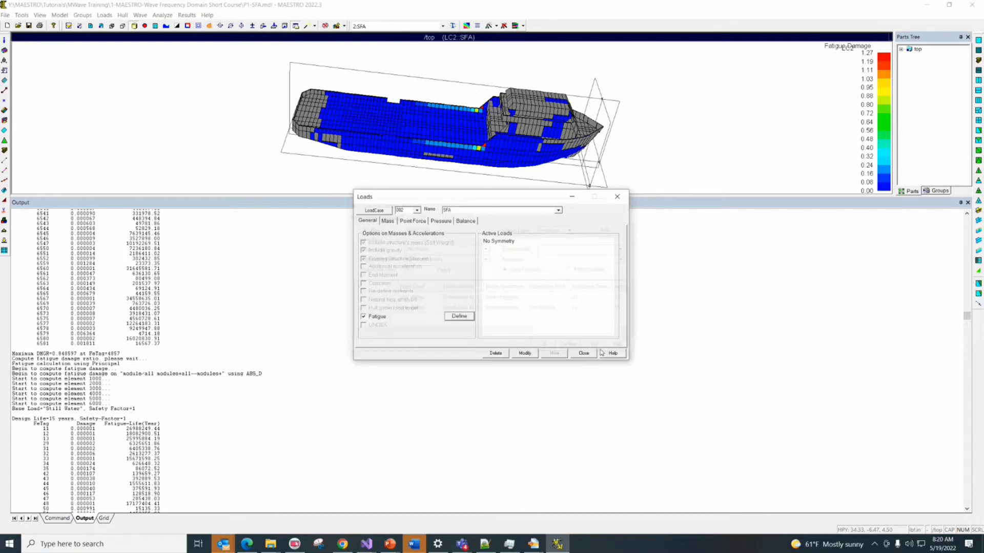
left_click(584, 353)
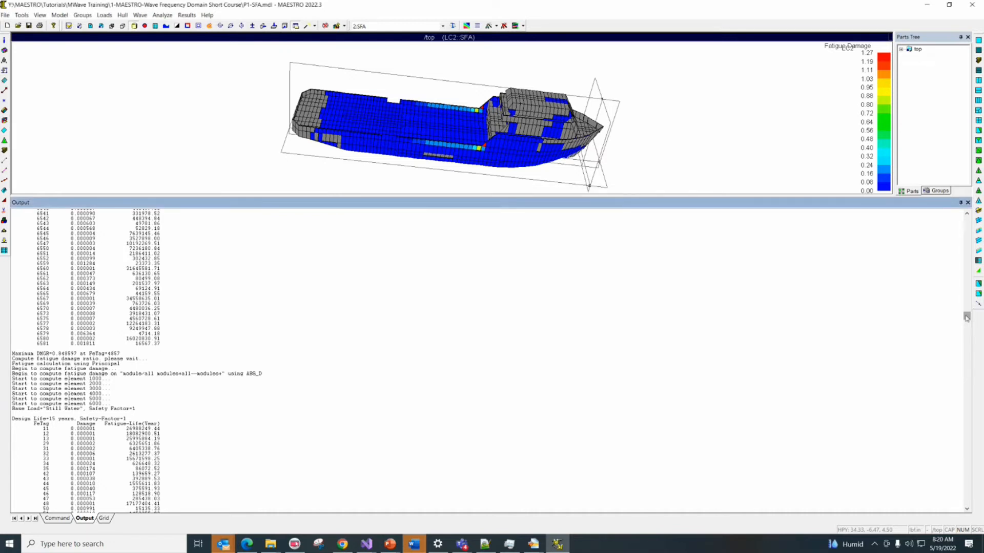
View the end of the job output and compare the exposure and actual times in the full-width fatigue entry table
left_click_drag(967, 317, 967, 501)
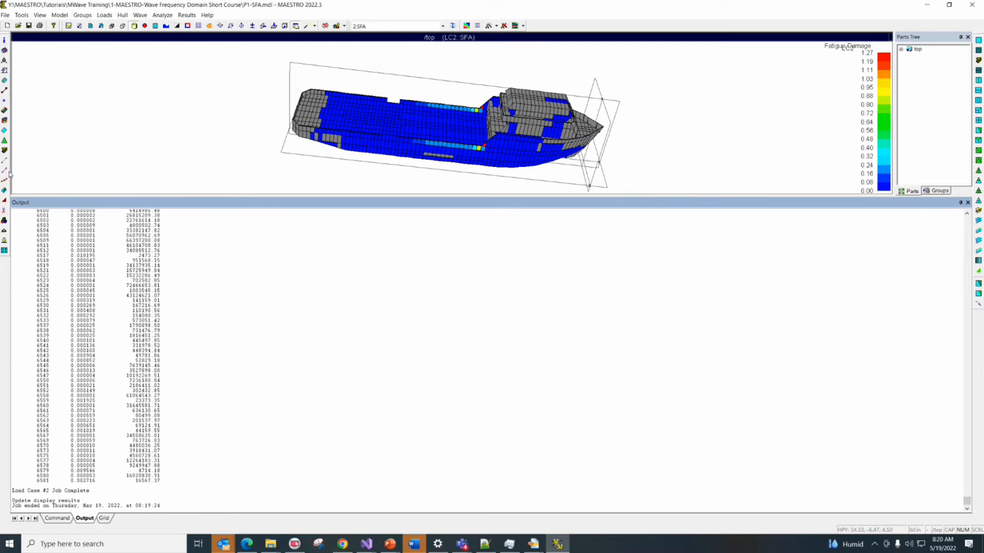
left_click(5, 241)
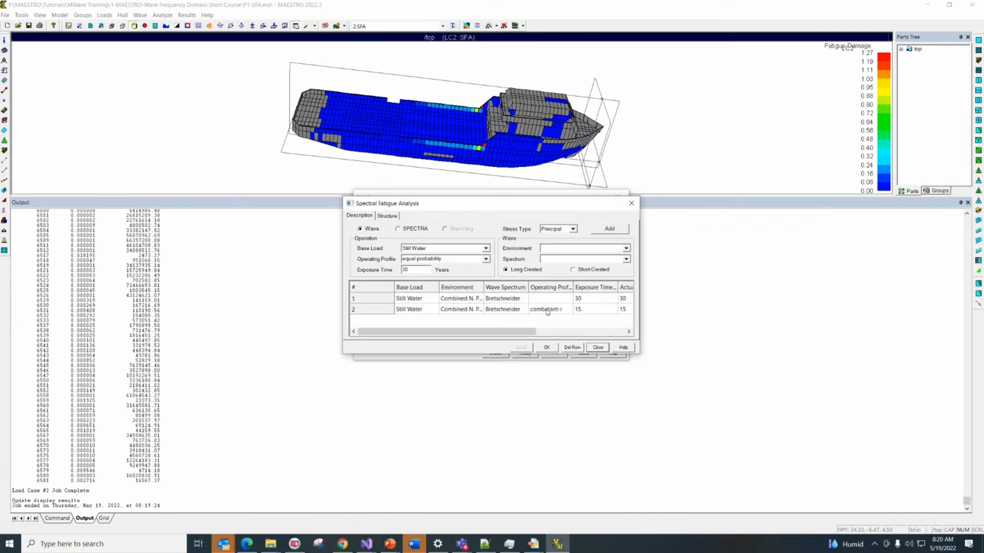
left_click_drag(642, 358, 933, 430)
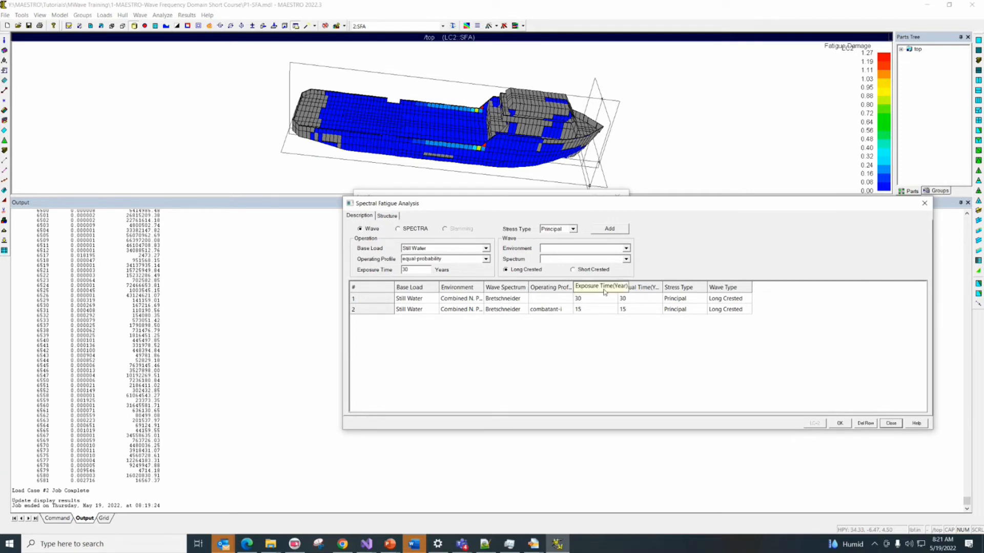
left_click(839, 423)
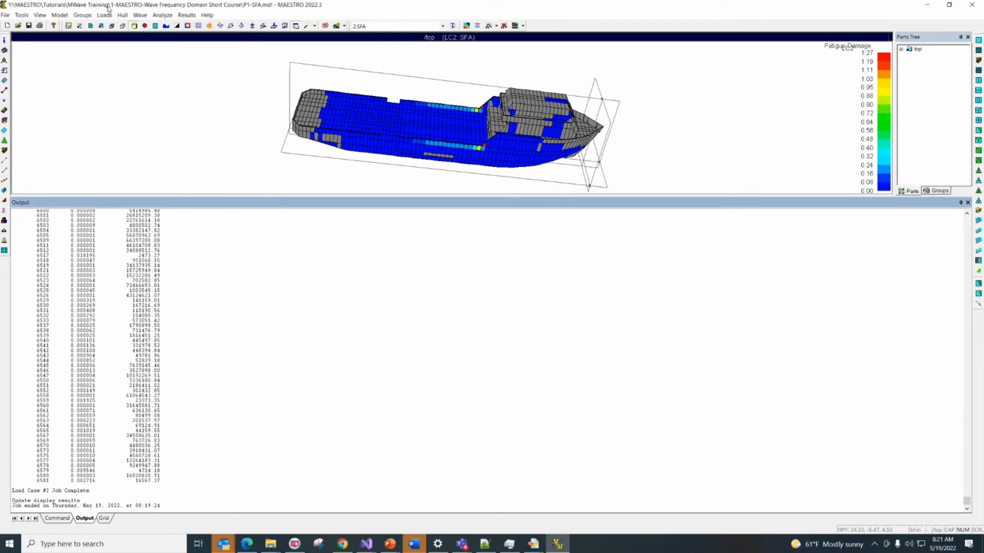
left_click(140, 15)
mouse_move(163, 16)
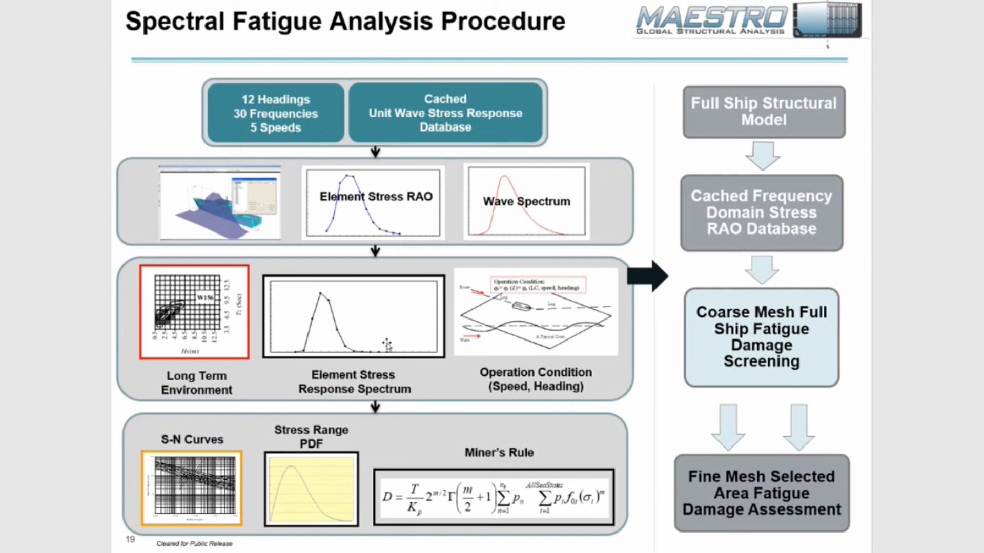
Leave the slide show for MAESTRO and view the whole Combined N. Pacific Region, Annual wave scatter diagram in an enlarged window
key("Escape")
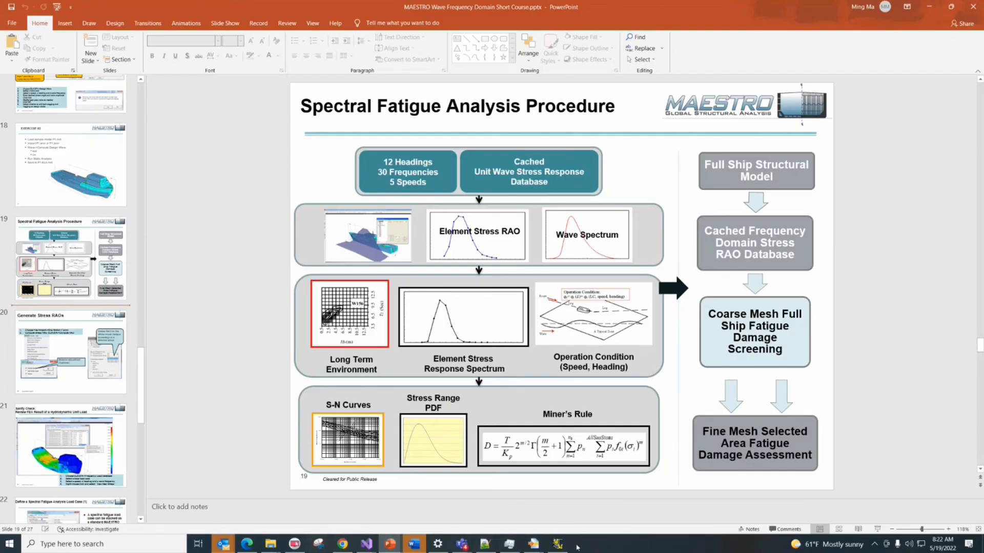
left_click(557, 545)
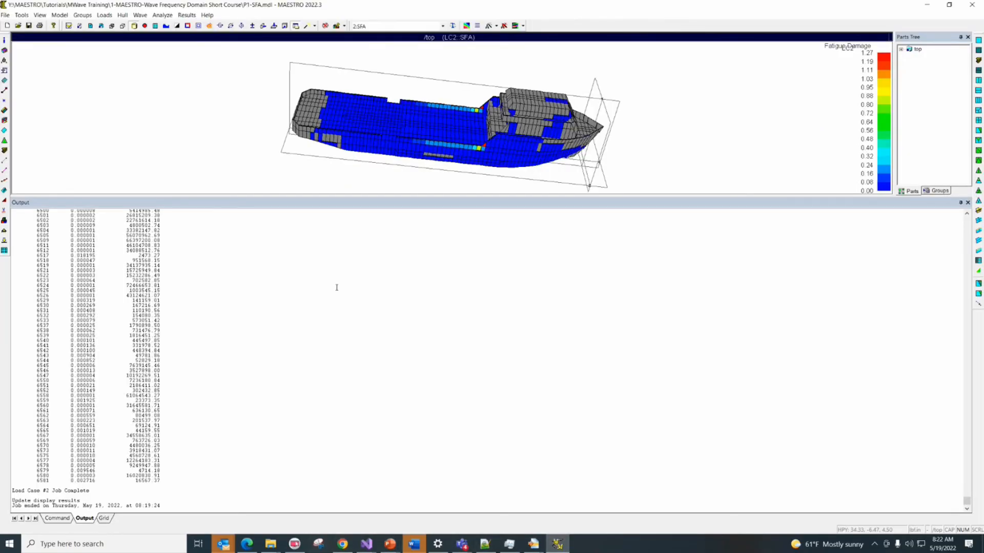
left_click(140, 15)
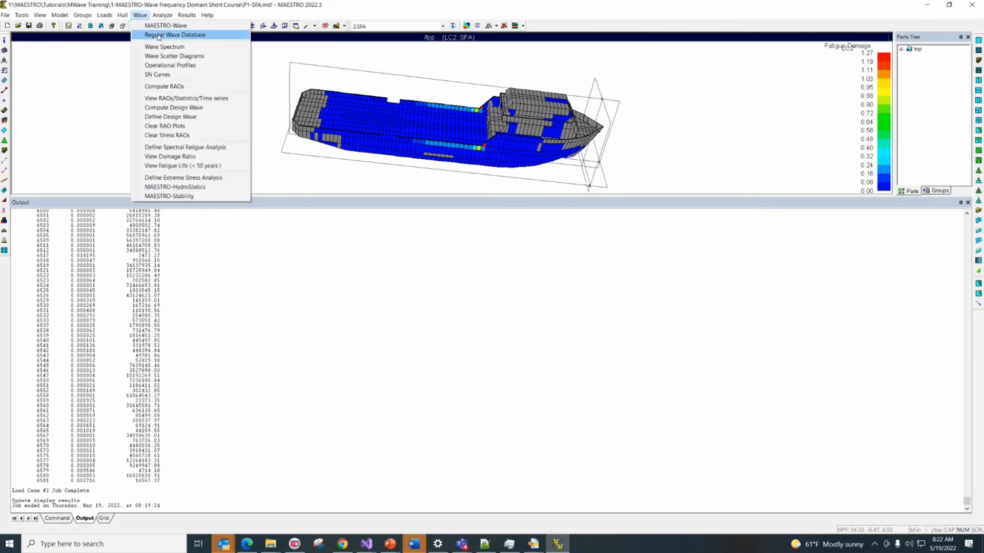
left_click(173, 56)
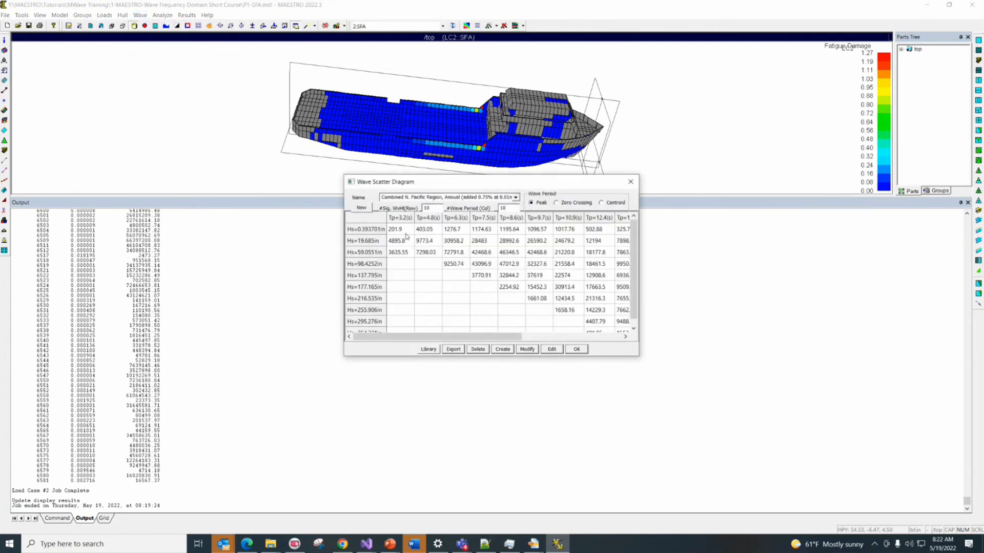
left_click(395, 231)
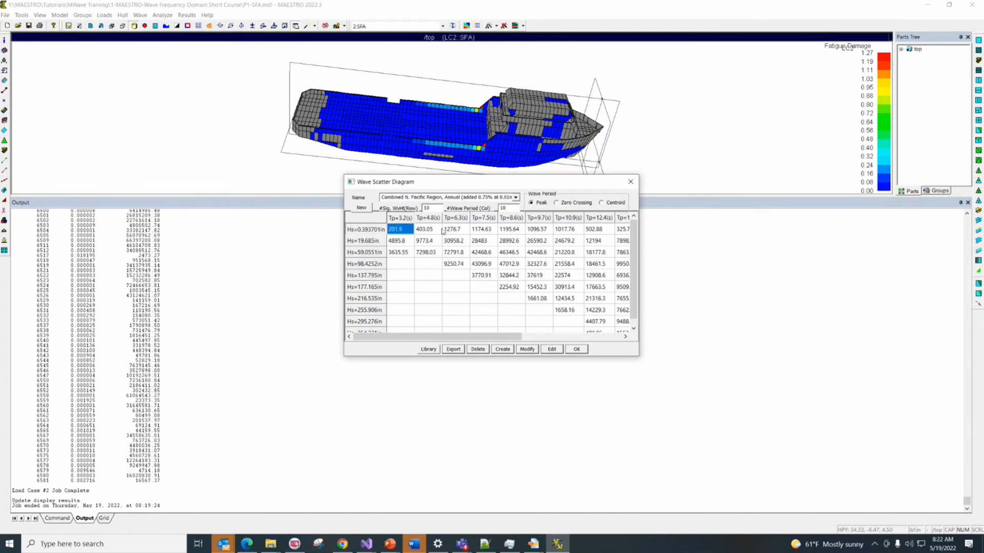
left_click_drag(634, 358, 960, 462)
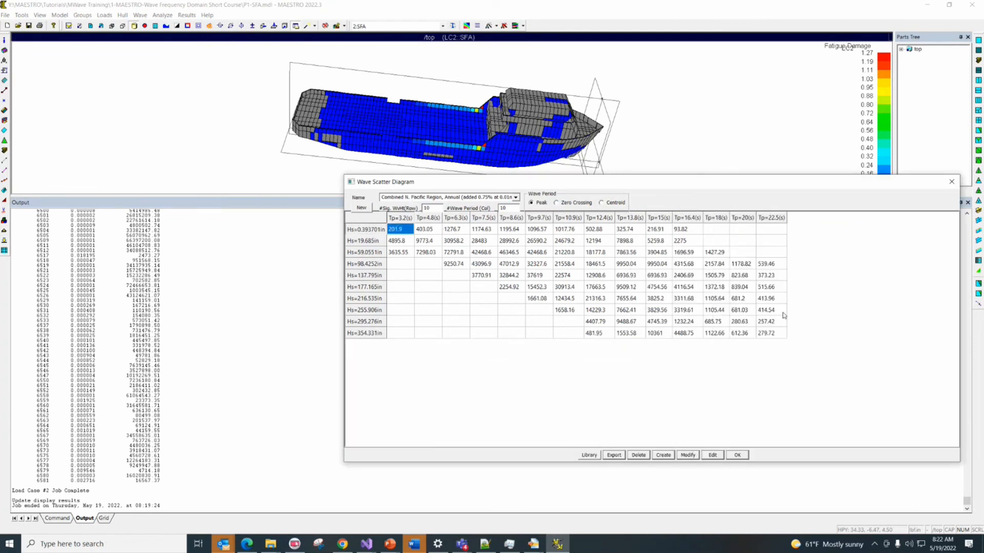